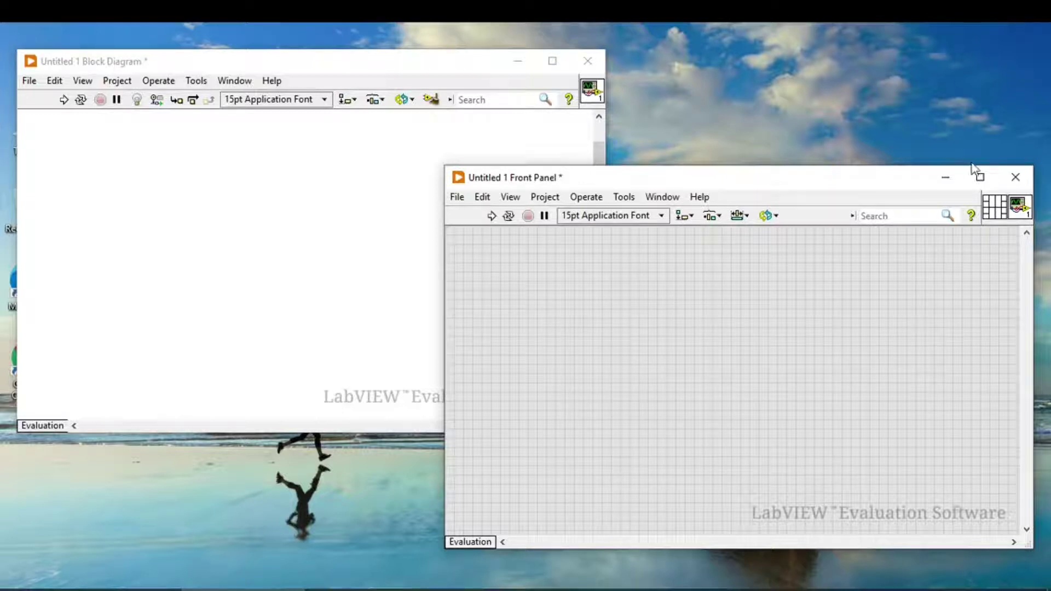
- Maximize the Untitled 1 front panel window so it fills the screen
{"action": "left_click", "coordinate": [980, 176]}
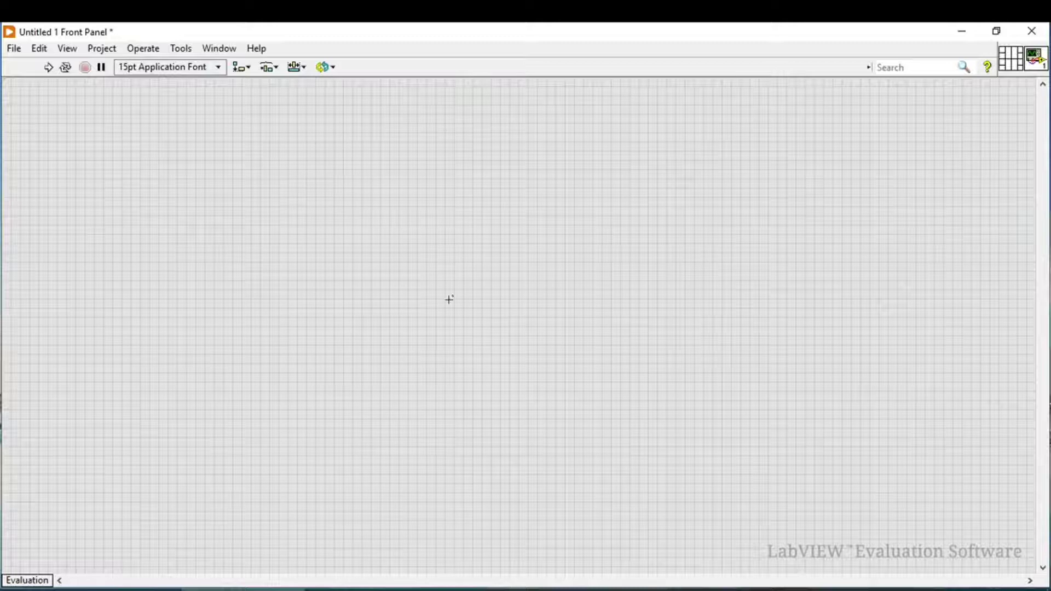
- Bring up the Controls palette's Modern > Numeric section over the empty panel
{"action": "right_click", "coordinate": [230, 156]}
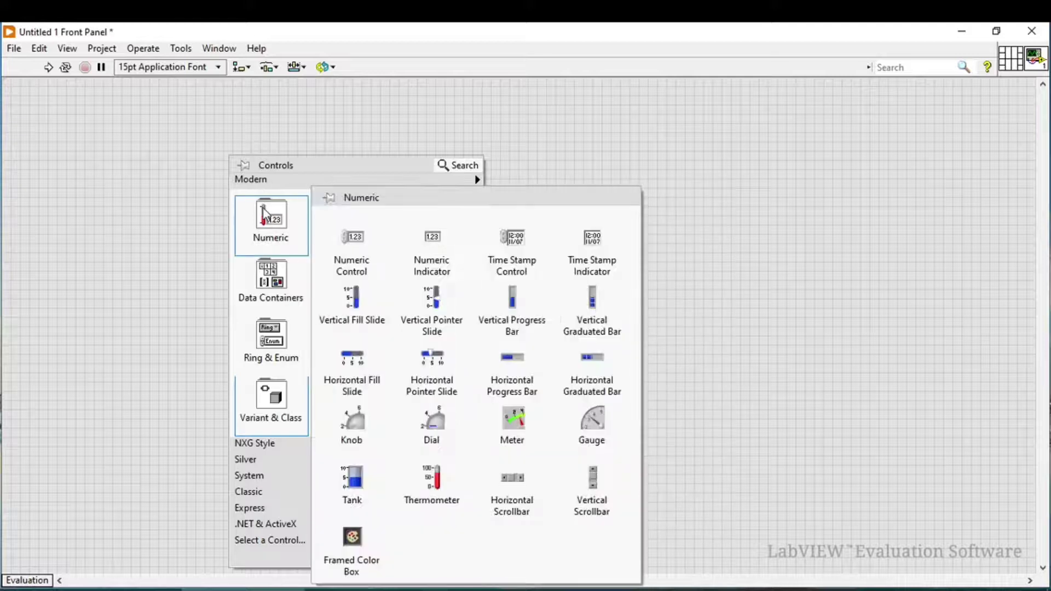
{"action": "mouse_move", "coordinate": [271, 221]}
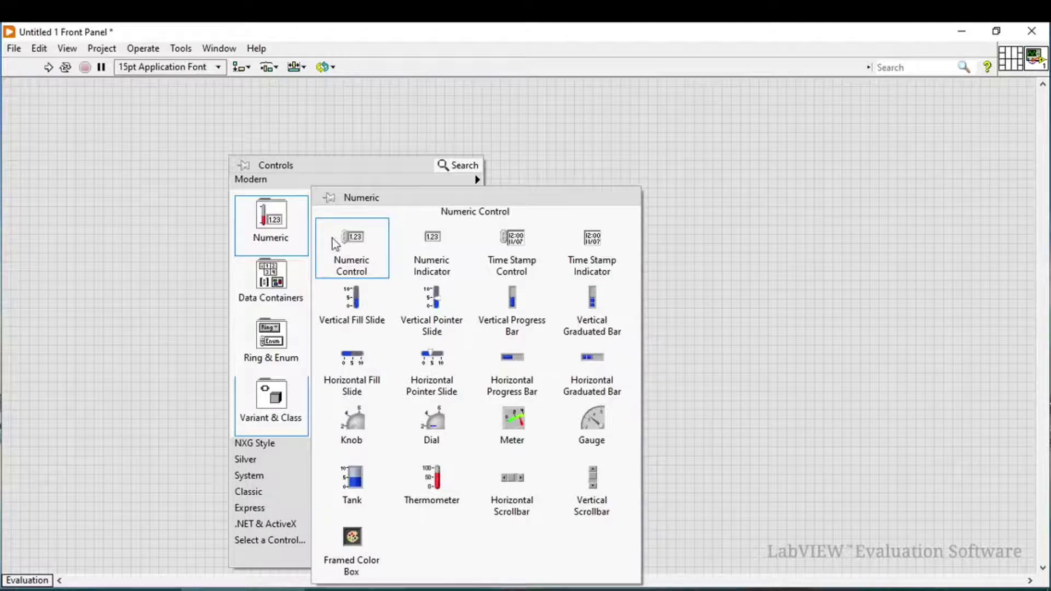
- Place a Numeric Control, enter 12, then use its arrows to reach 20
{"action": "left_click", "coordinate": [336, 242]}
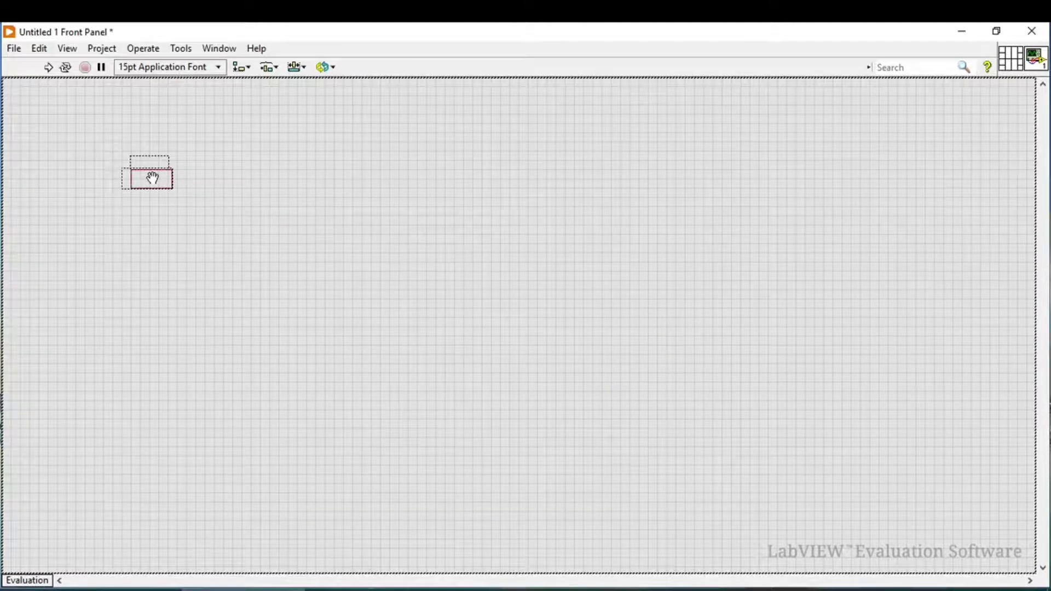
{"action": "left_click", "coordinate": [152, 178]}
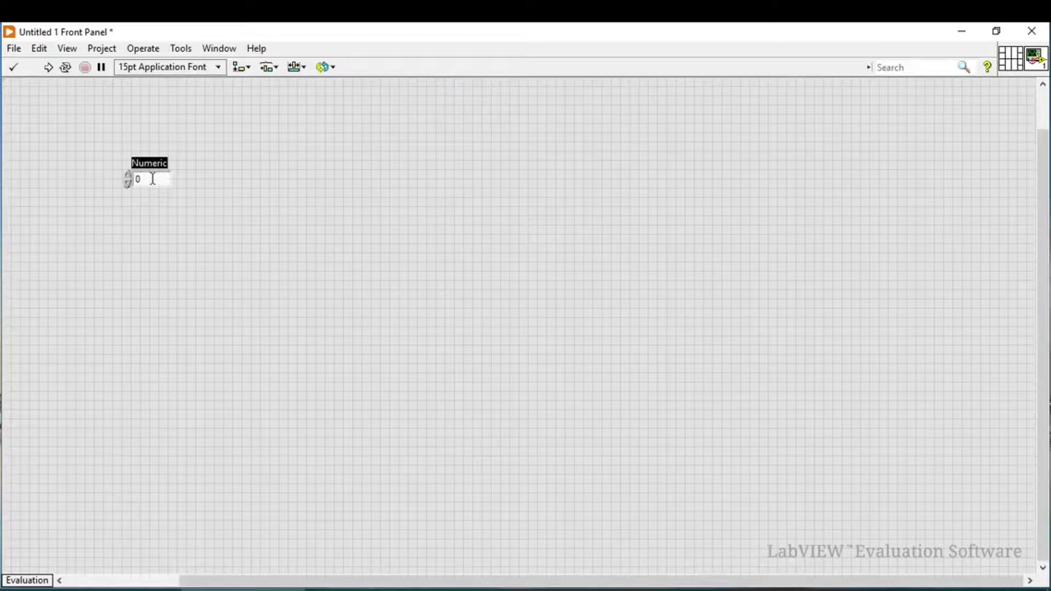
{"action": "left_click", "coordinate": [233, 219]}
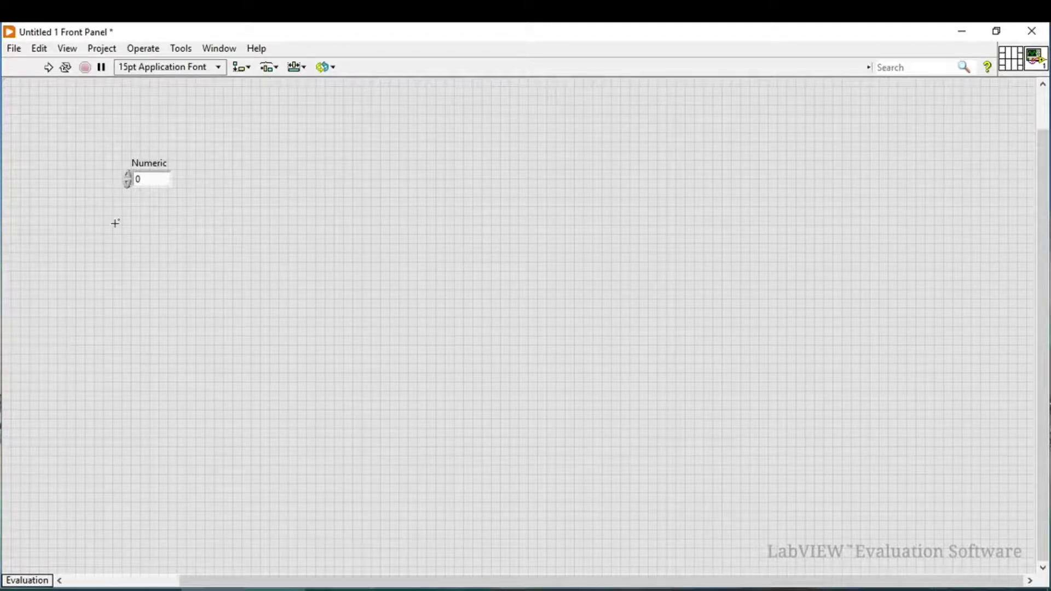
{"action": "left_click", "coordinate": [138, 180]}
{"action": "left_click", "coordinate": [224, 225]}
{"action": "left_click", "coordinate": [133, 170]}
{"action": "left_click", "coordinate": [126, 176]}
{"action": "left_click", "coordinate": [127, 184]}
- Rename the numeric control's label from 'Numeric' to 'Number'
{"action": "left_click_drag", "start_coordinate": [93, 151], "coordinate": [258, 218]}
{"action": "left_click", "coordinate": [151, 169]}
{"action": "double_click", "coordinate": [145, 168]}
{"action": "type", "text": "20"}
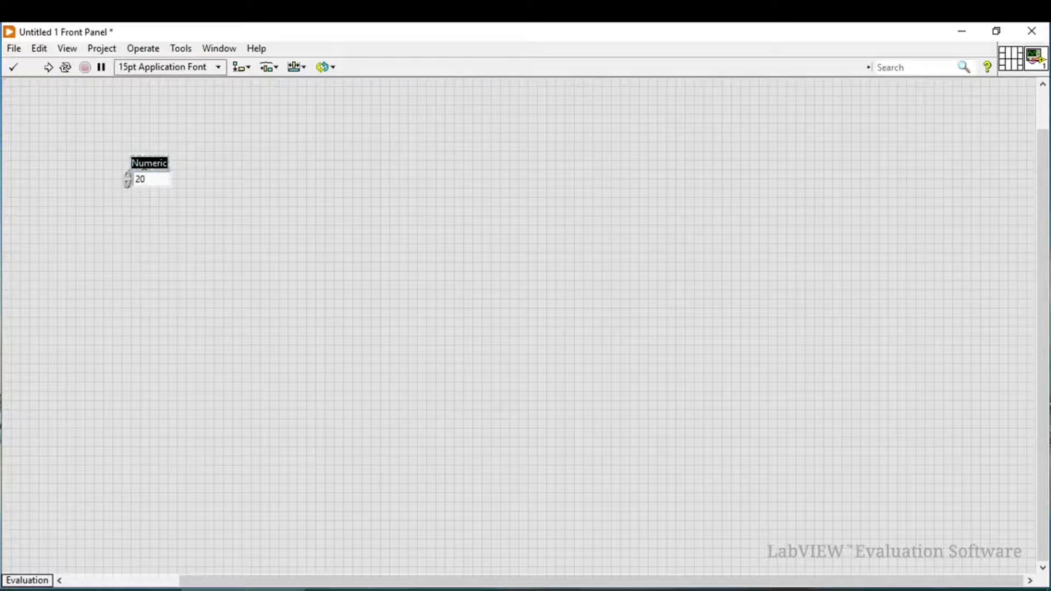
{"action": "type", "text": "Numbe"}
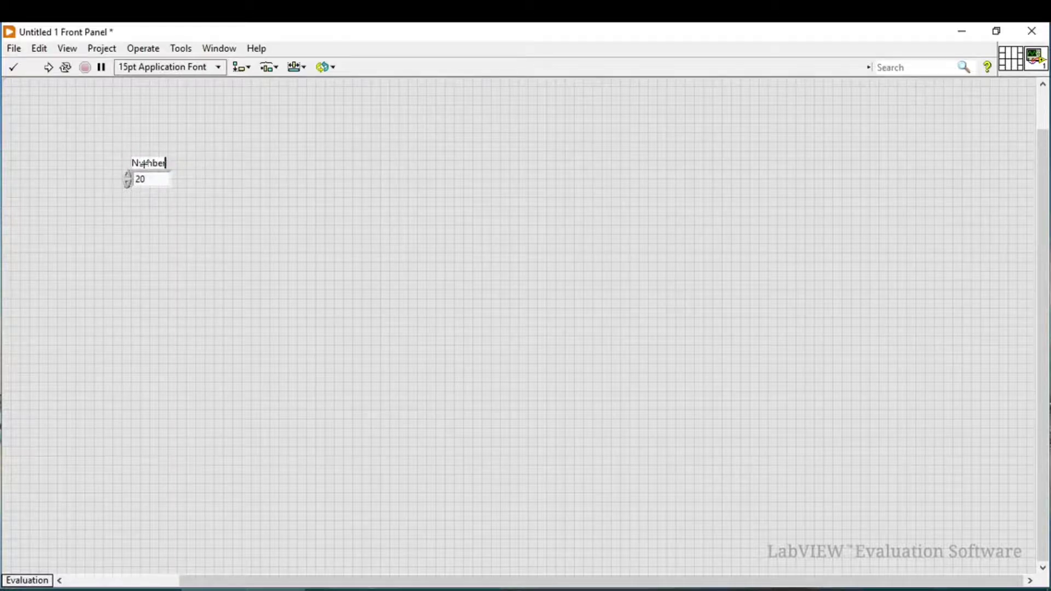
{"action": "left_click", "coordinate": [234, 221]}
- Add a Numeric Indicator below the Number control and give it the value 12
{"action": "right_click", "coordinate": [425, 138]}
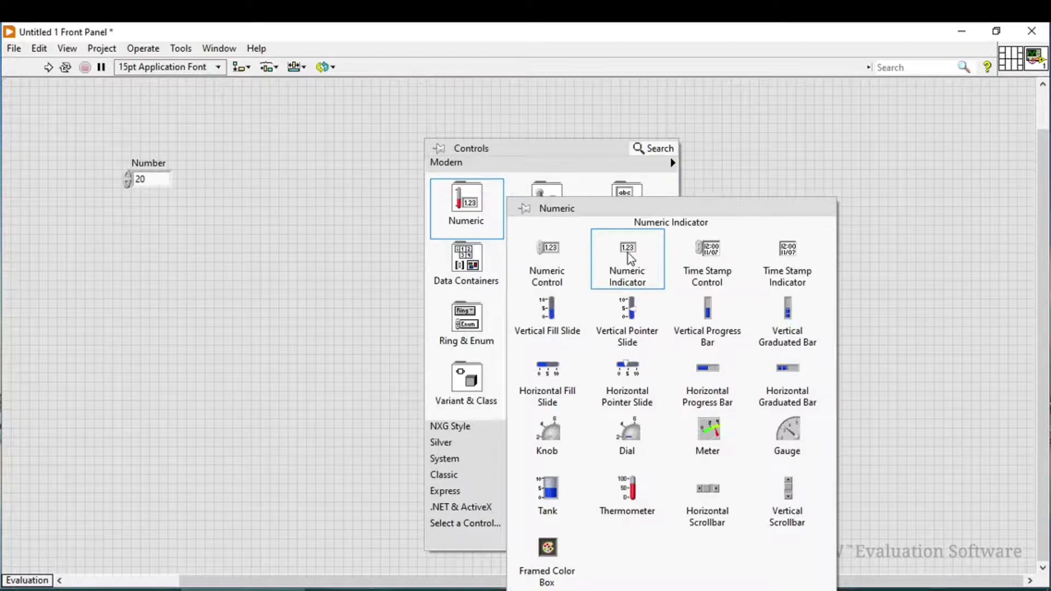
{"action": "left_click", "coordinate": [630, 259]}
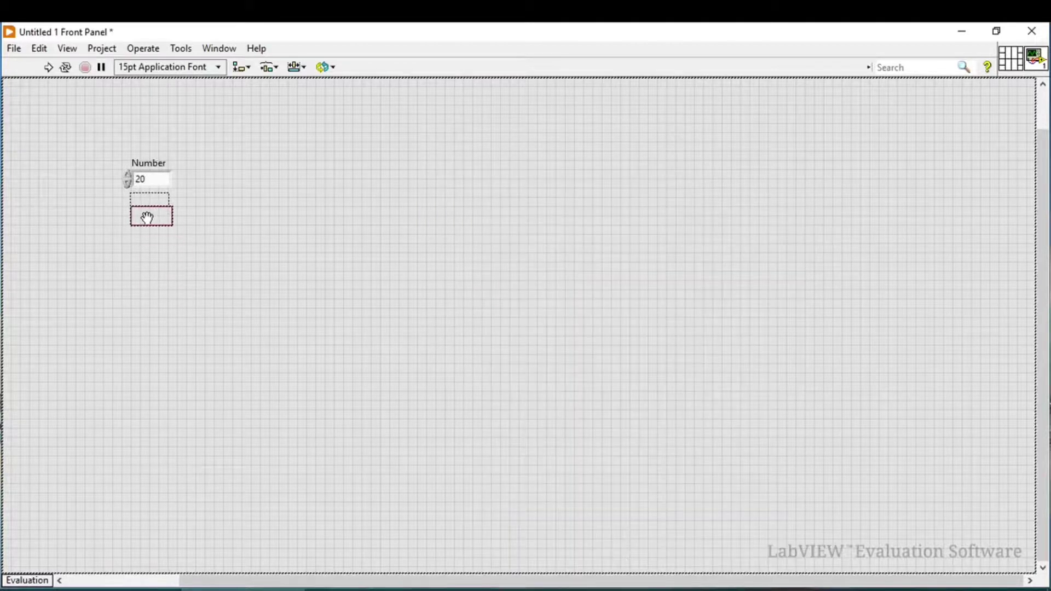
{"action": "left_click", "coordinate": [147, 218]}
{"action": "left_click", "coordinate": [232, 254]}
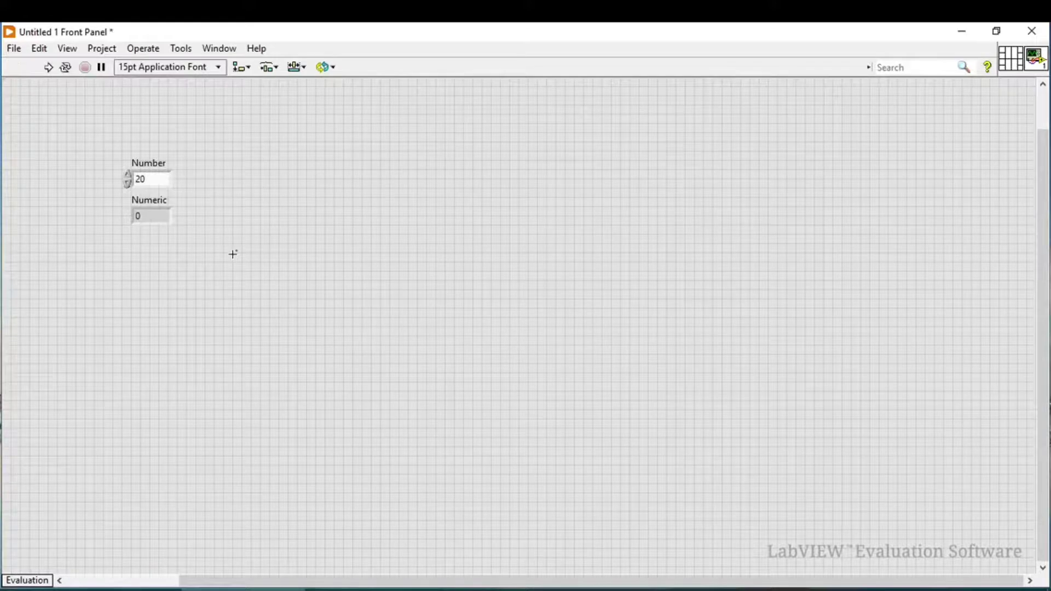
{"action": "left_click", "coordinate": [144, 212]}
{"action": "left_click", "coordinate": [293, 225]}
- Add a Vertical Fill Slide right of the numerics and raise its fill to about 8
{"action": "right_click", "coordinate": [405, 248]}
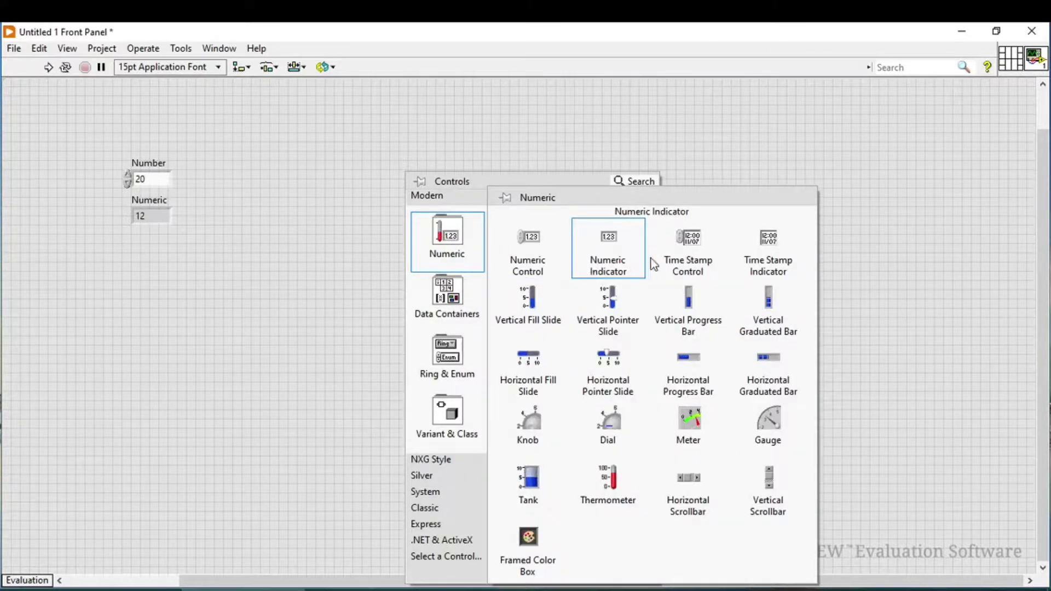
{"action": "mouse_move", "coordinate": [447, 238]}
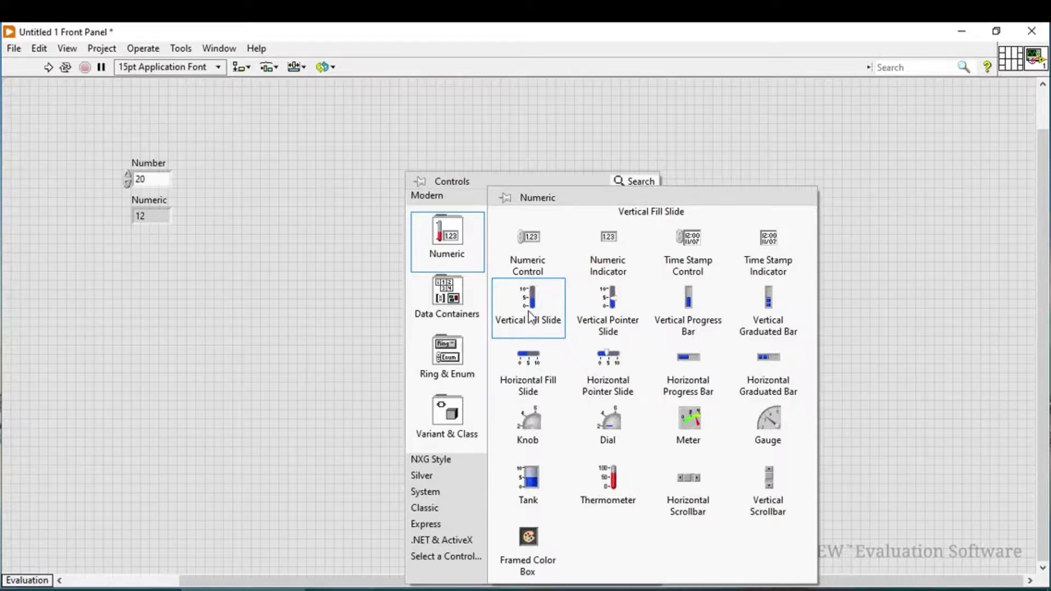
{"action": "left_click", "coordinate": [528, 311]}
{"action": "left_click", "coordinate": [247, 274]}
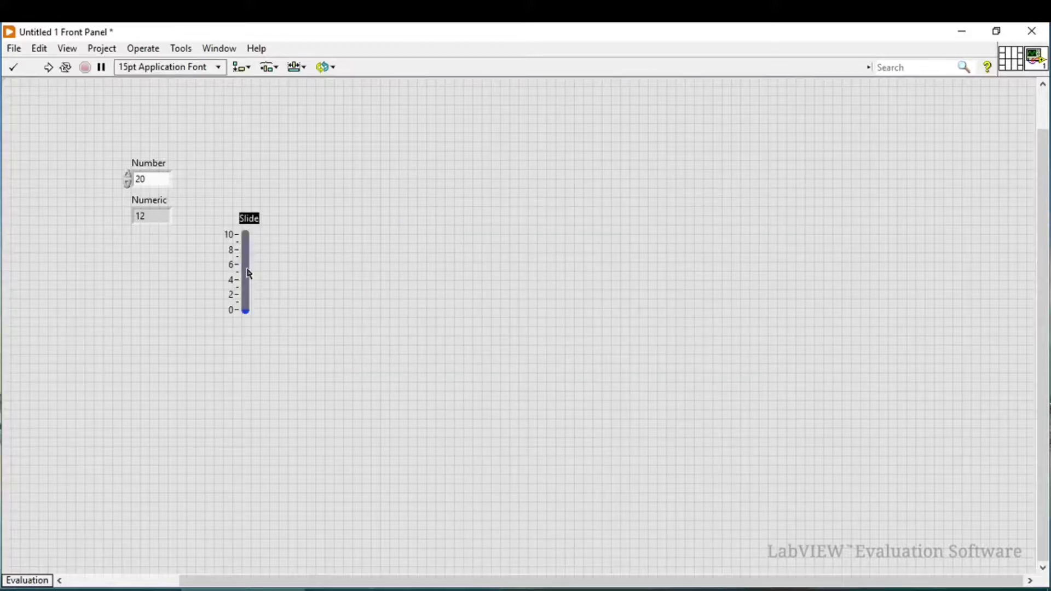
{"action": "left_click", "coordinate": [243, 309]}
{"action": "left_click_drag", "start_coordinate": [245, 310], "coordinate": [254, 250]}
{"action": "right_click", "coordinate": [390, 214]}
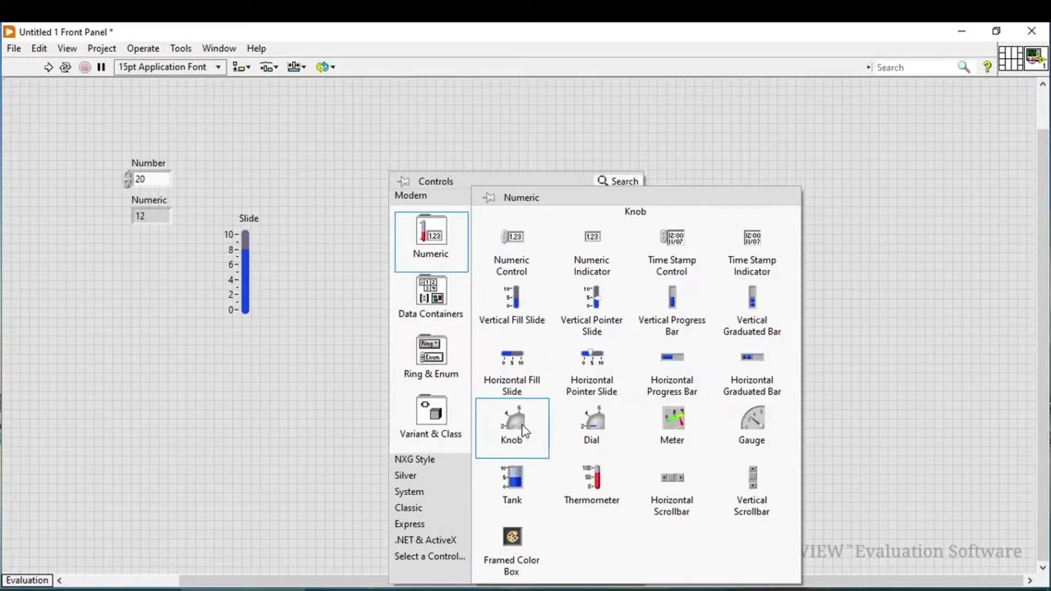
- Place a 0–10 Knob below the Numeric indicator and turn it
{"action": "left_click", "coordinate": [524, 431]}
{"action": "left_click", "coordinate": [121, 425]}
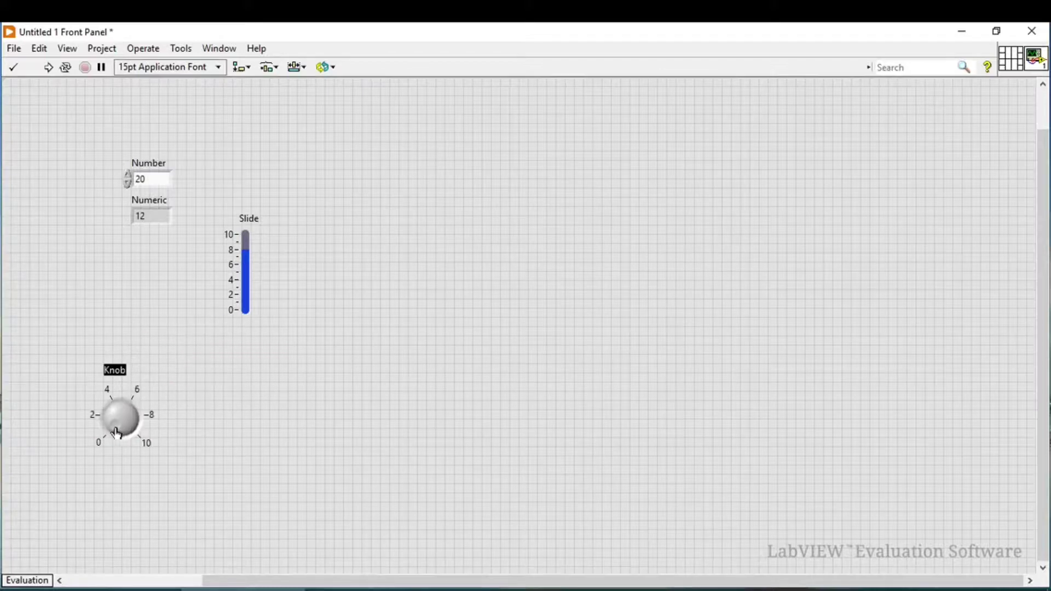
{"action": "mouse_move", "coordinate": [116, 433]}
{"action": "left_mouse_down"}
{"action": "mouse_move", "coordinate": [150, 431]}
{"action": "mouse_move", "coordinate": [85, 438]}
{"action": "mouse_move", "coordinate": [148, 395]}
{"action": "mouse_move", "coordinate": [152, 404]}
{"action": "left_mouse_up"}
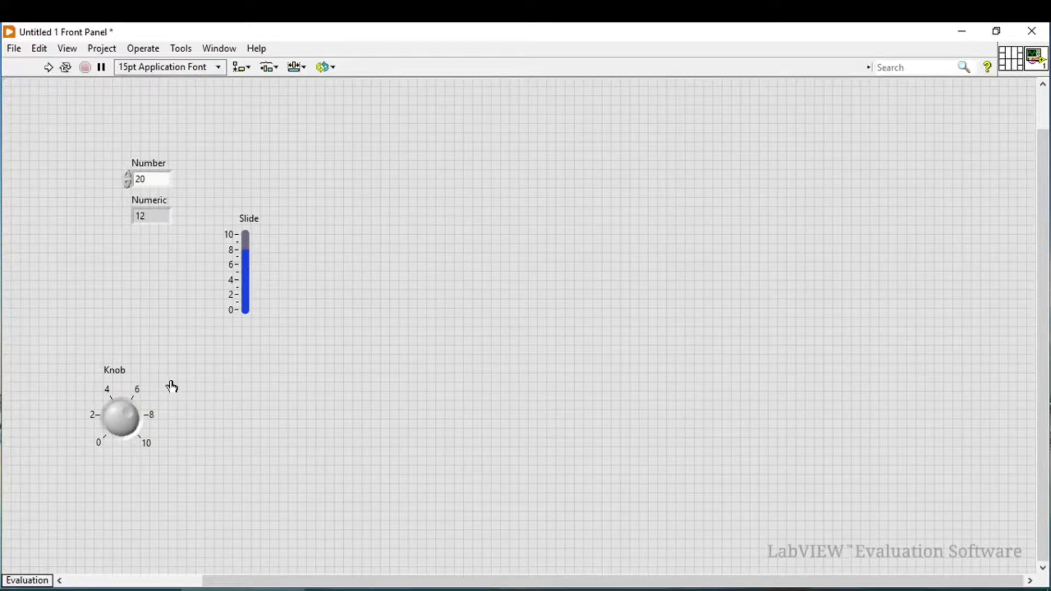
- Add a Meter right of the Knob and swing its needle to about 8
{"action": "right_click", "coordinate": [264, 389]}
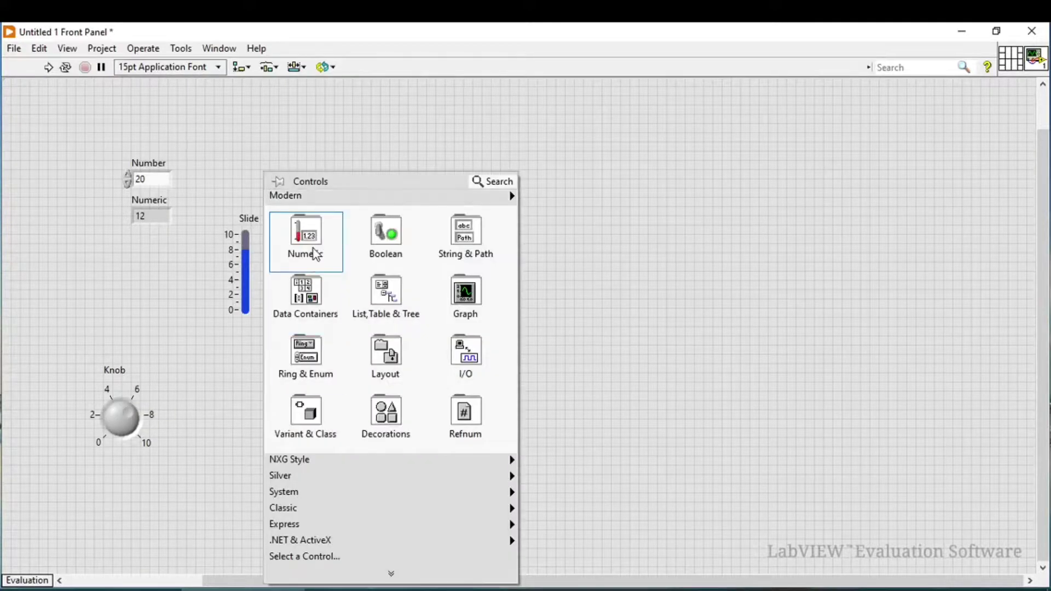
{"action": "mouse_move", "coordinate": [306, 241]}
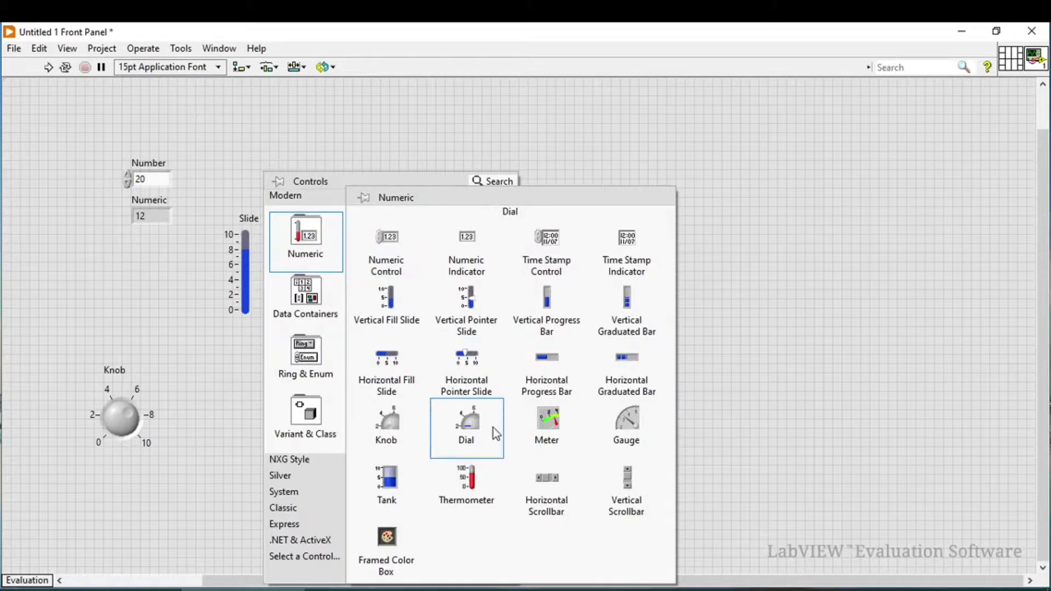
{"action": "left_click", "coordinate": [544, 434]}
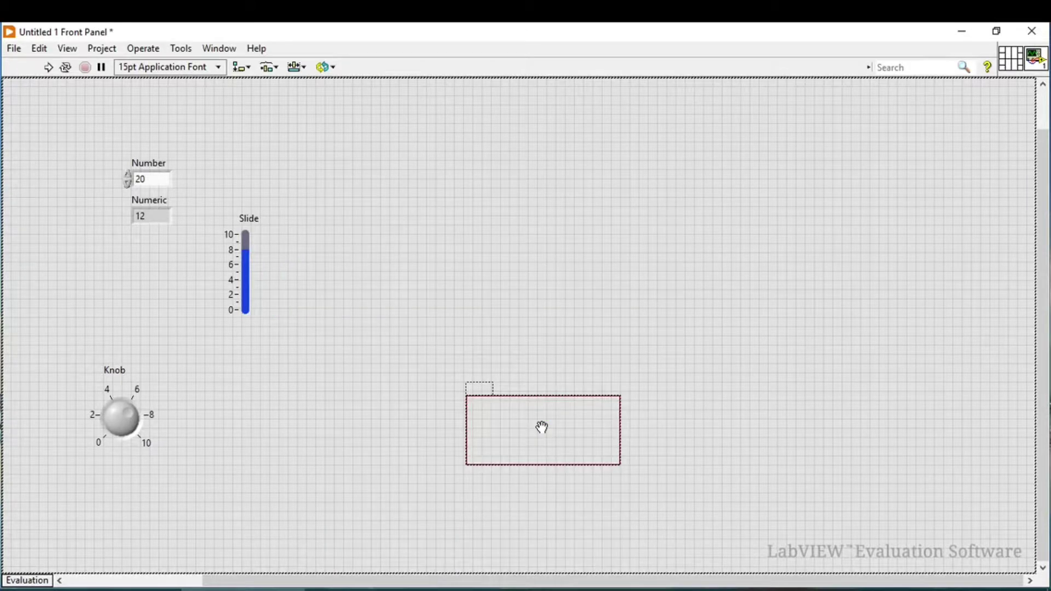
{"action": "left_click", "coordinate": [432, 376]}
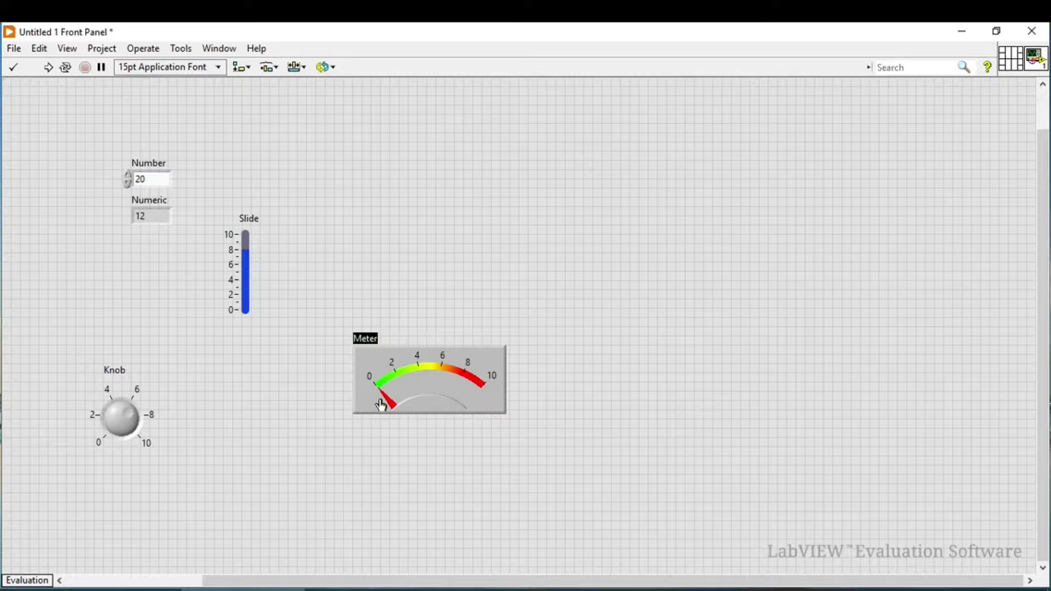
{"action": "mouse_move", "coordinate": [391, 403]}
{"action": "left_mouse_down"}
{"action": "mouse_move", "coordinate": [458, 376]}
{"action": "mouse_move", "coordinate": [463, 392]}
{"action": "left_mouse_up"}
{"action": "left_click", "coordinate": [427, 239]}
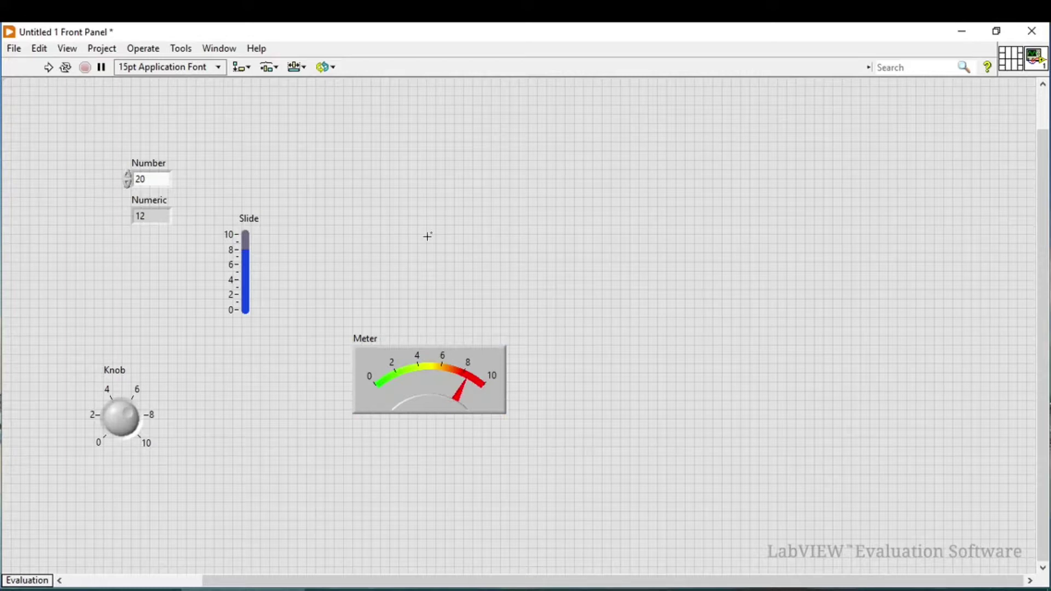
- Add a 0–100 Thermometer beside the Knob and raise its level to about 80
{"action": "right_click", "coordinate": [428, 236]}
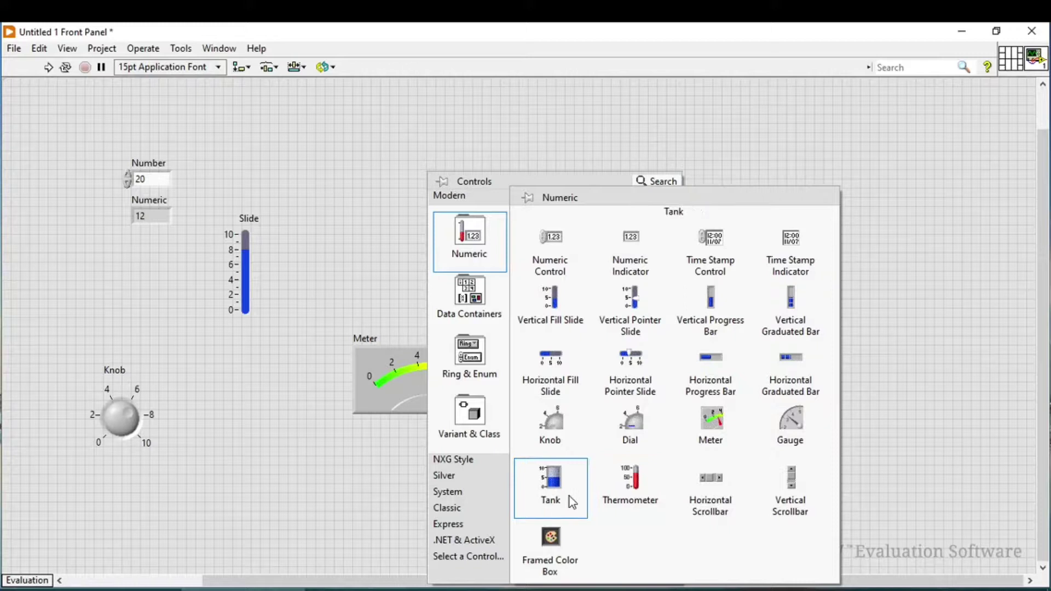
{"action": "left_click", "coordinate": [632, 490]}
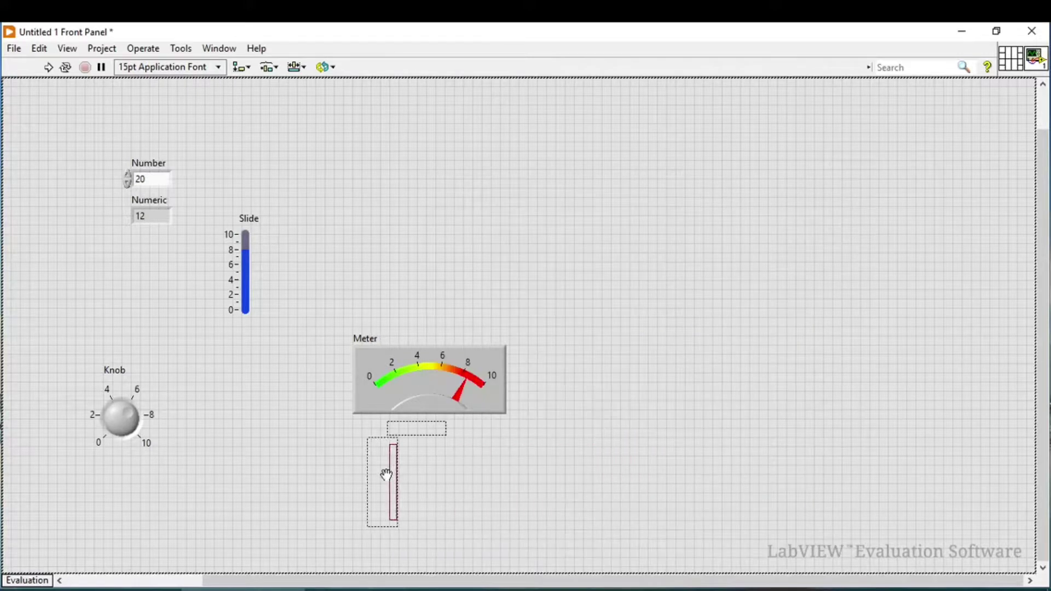
{"action": "left_click", "coordinate": [263, 428]}
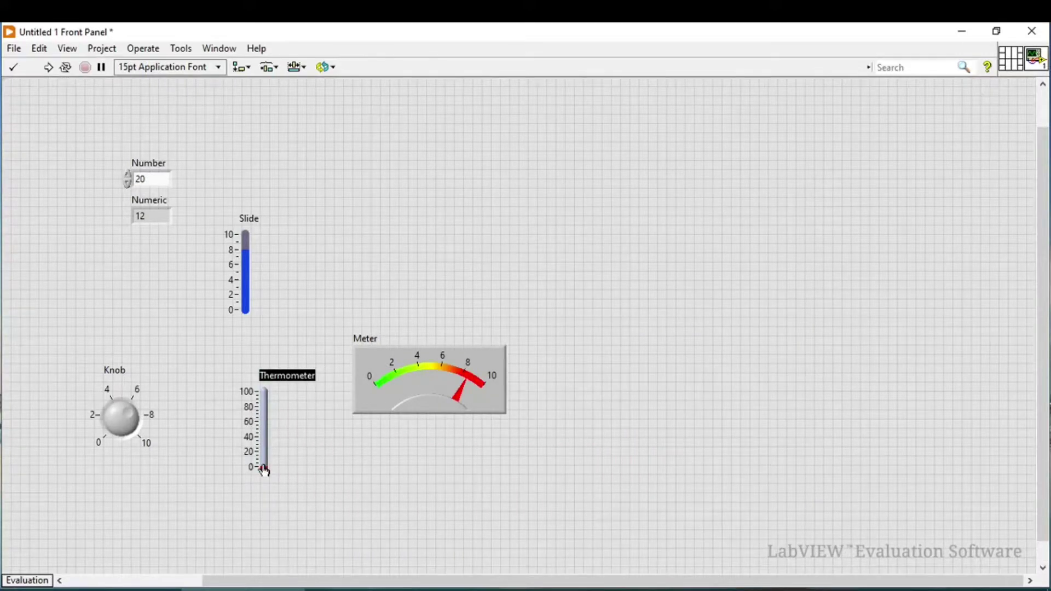
{"action": "mouse_move", "coordinate": [263, 466]}
{"action": "left_mouse_down"}
{"action": "mouse_move", "coordinate": [257, 399]}
{"action": "mouse_move", "coordinate": [270, 435]}
{"action": "mouse_move", "coordinate": [271, 400]}
{"action": "left_mouse_up"}
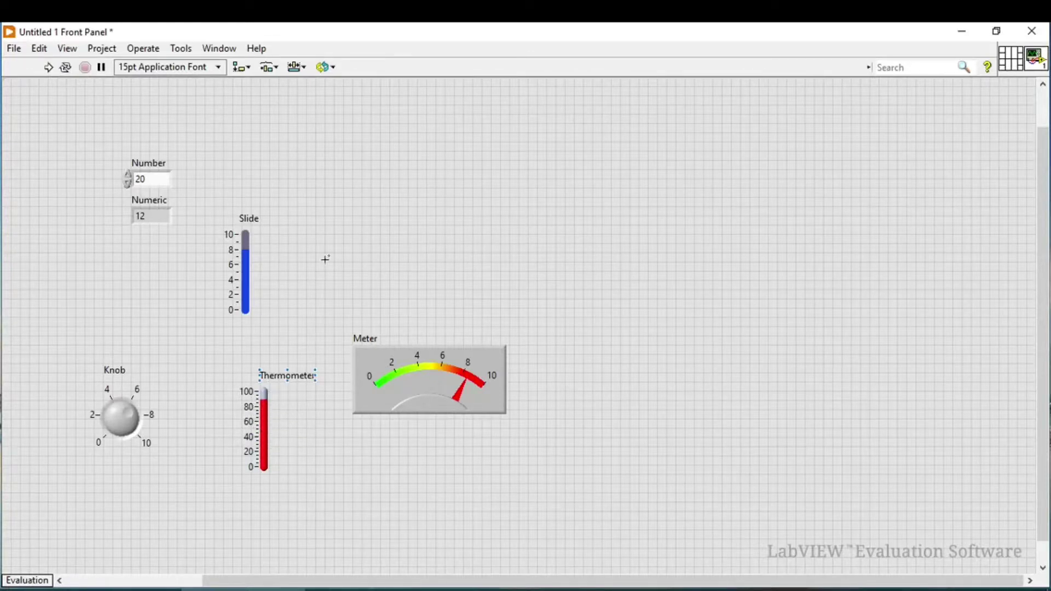
- Place a Horizontal Scrollbar right of the Slide and step its value left twice
{"action": "right_click", "coordinate": [327, 206]}
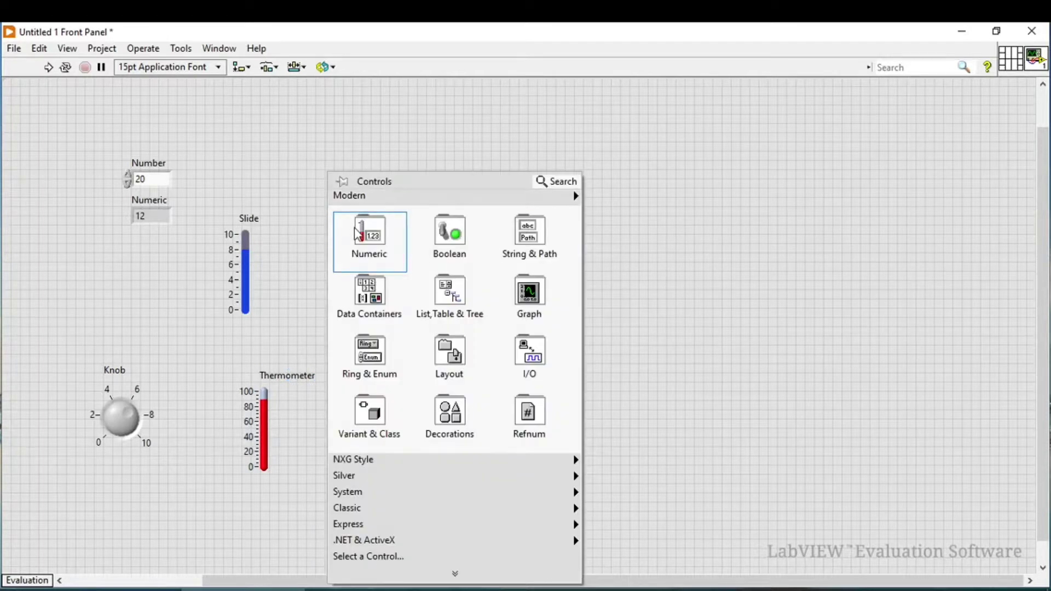
{"action": "mouse_move", "coordinate": [369, 241]}
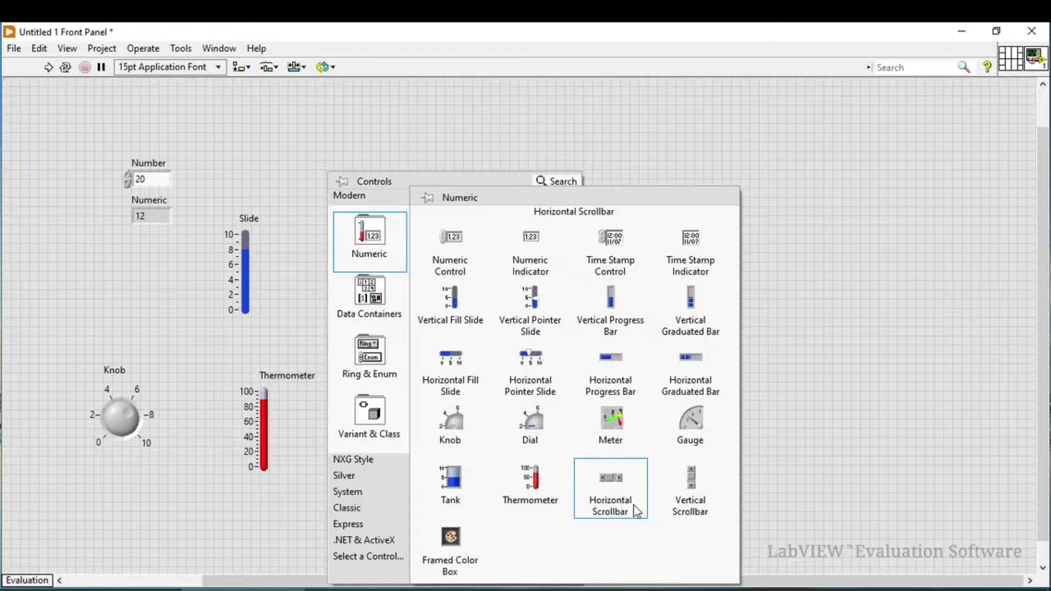
{"action": "left_click", "coordinate": [610, 512]}
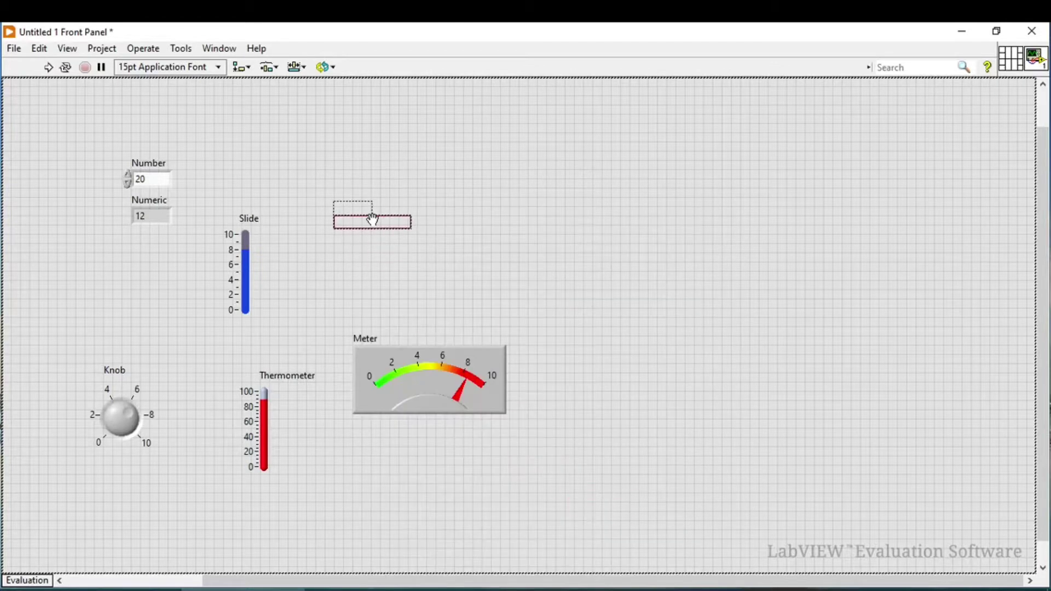
{"action": "left_click", "coordinate": [378, 222]}
{"action": "mouse_move", "coordinate": [353, 221]}
{"action": "left_mouse_down"}
{"action": "mouse_move", "coordinate": [403, 228]}
{"action": "mouse_move", "coordinate": [352, 227]}
{"action": "left_mouse_up"}
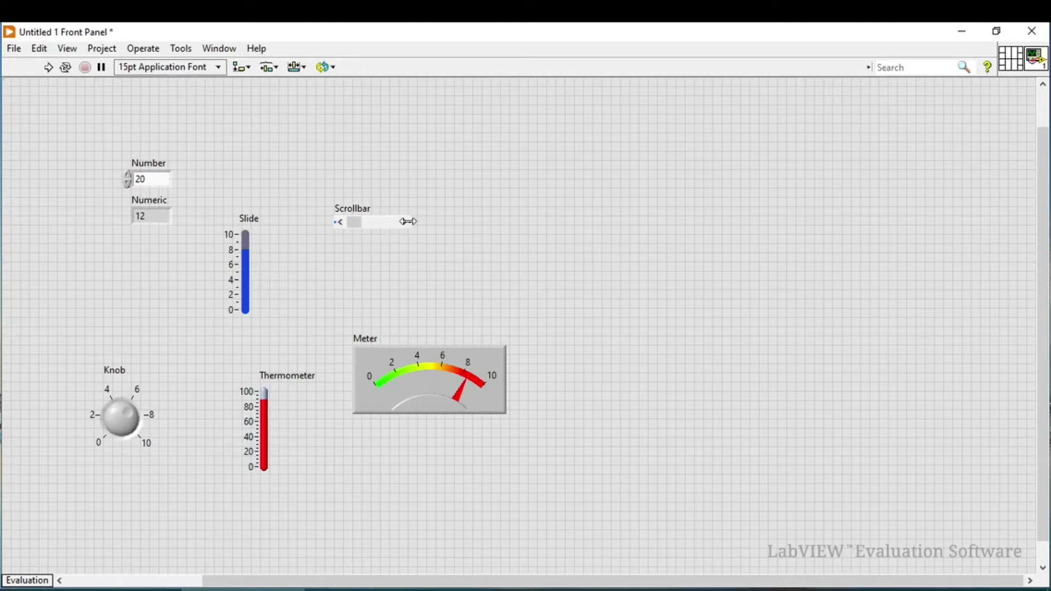
{"action": "mouse_move", "coordinate": [404, 222]}
{"action": "left_mouse_down"}
{"action": "mouse_move", "coordinate": [705, 201]}
{"action": "mouse_move", "coordinate": [926, 213]}
{"action": "left_mouse_up"}
{"action": "left_click_drag", "start_coordinate": [511, 225], "coordinate": [628, 229]}
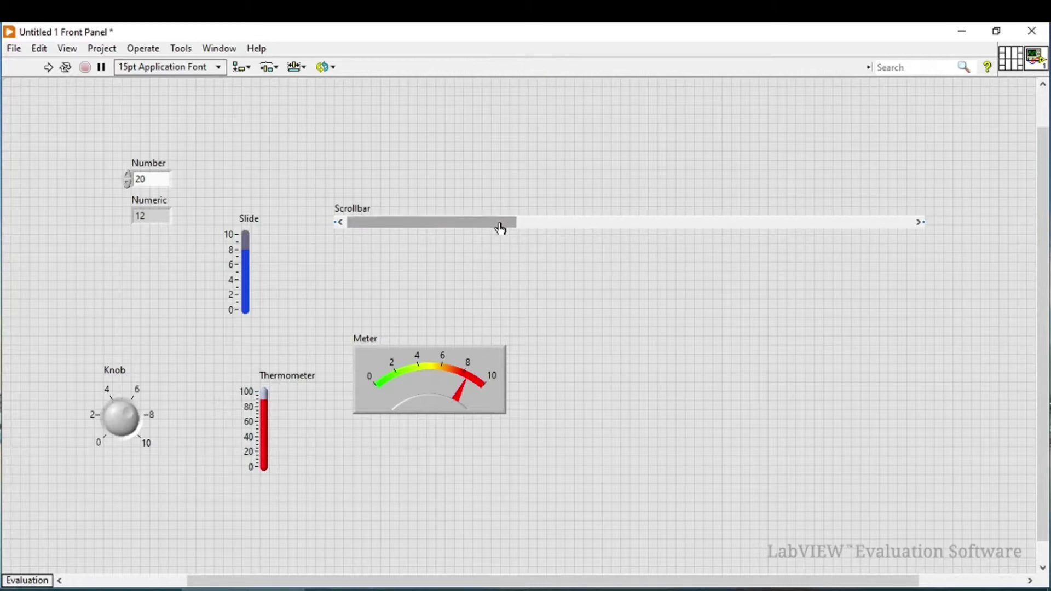
{"action": "left_click", "coordinate": [340, 222]}
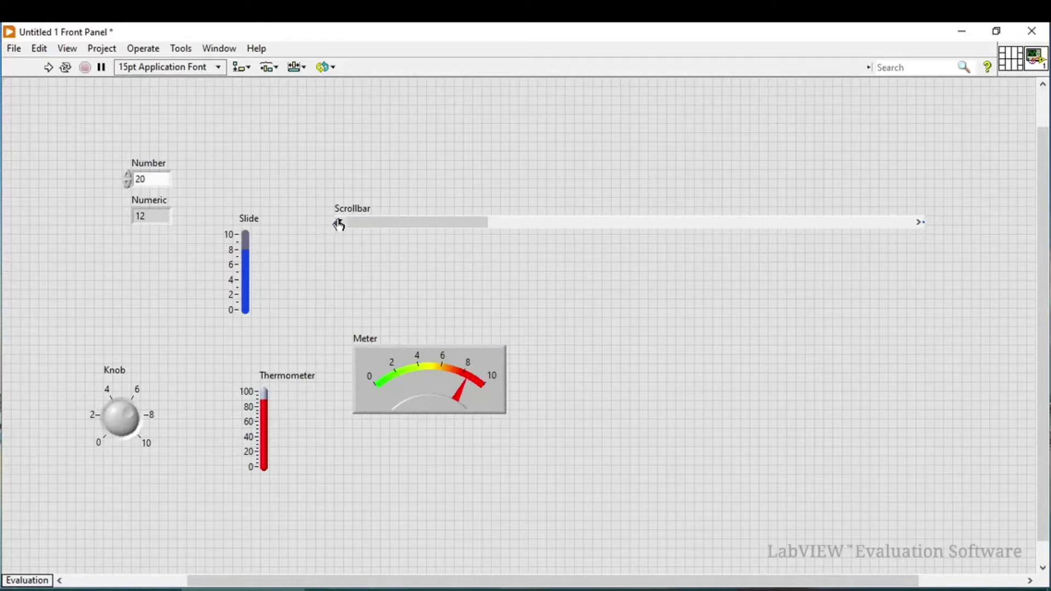
{"action": "left_click", "coordinate": [340, 223]}
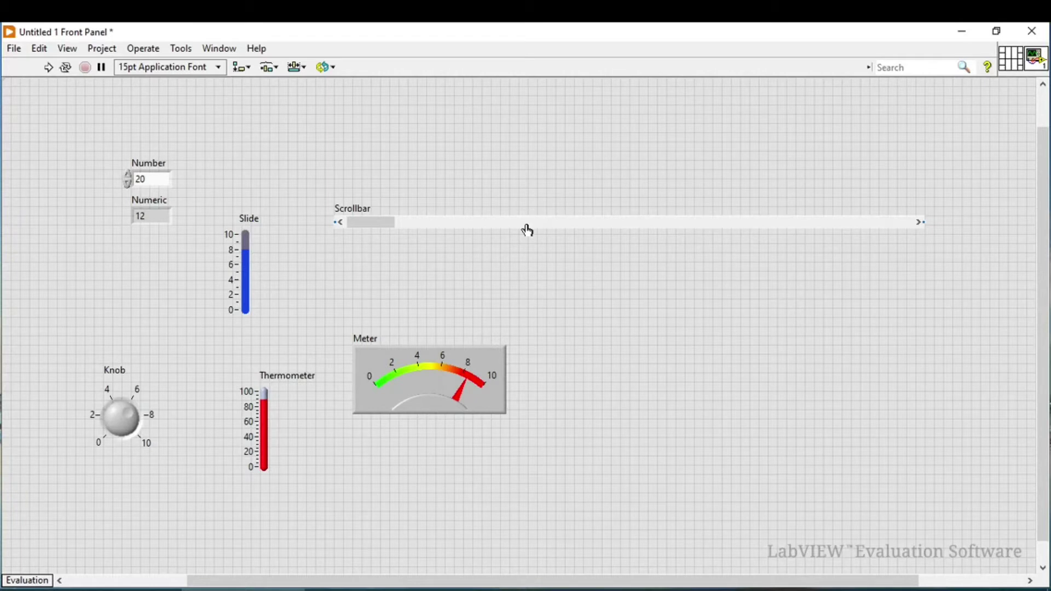
- Place a Framed Color Box right of the Meter and set its colour to pink
{"action": "right_click", "coordinate": [408, 322]}
{"action": "mouse_move", "coordinate": [450, 240]}
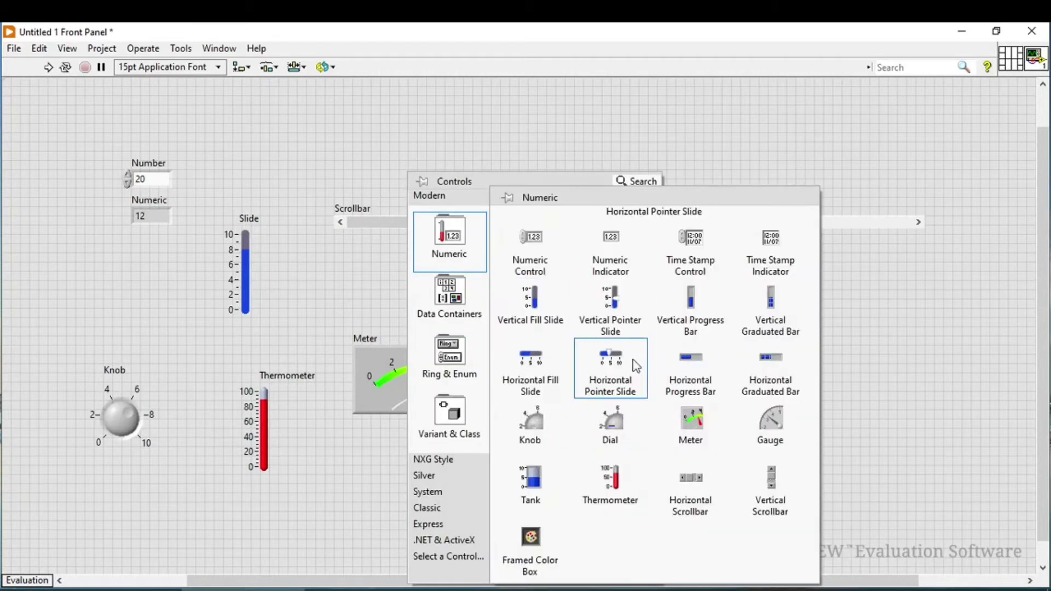
{"action": "left_click", "coordinate": [558, 569]}
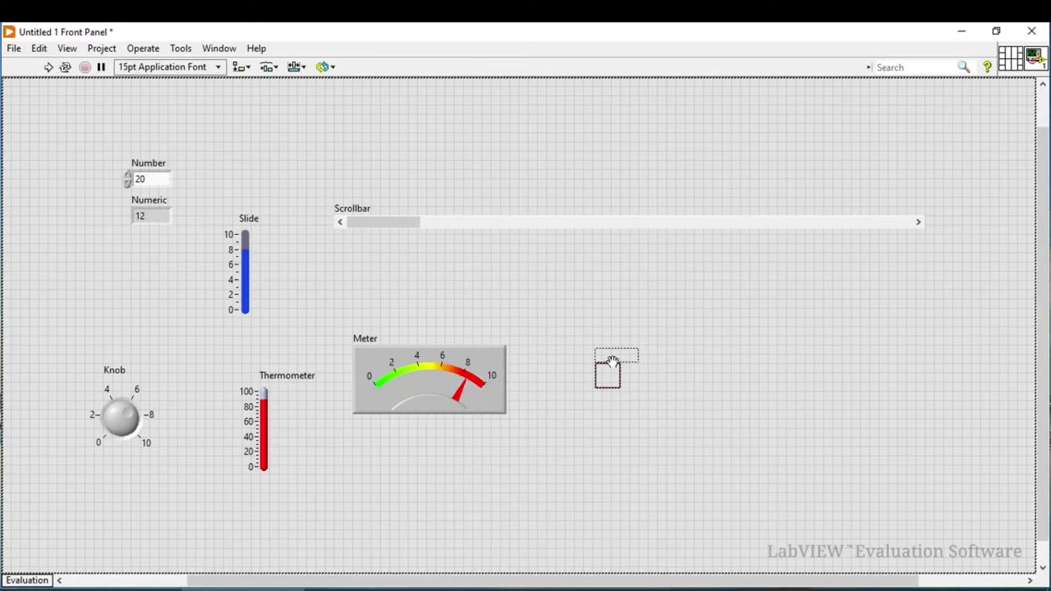
{"action": "left_click", "coordinate": [586, 321]}
{"action": "left_click", "coordinate": [588, 321]}
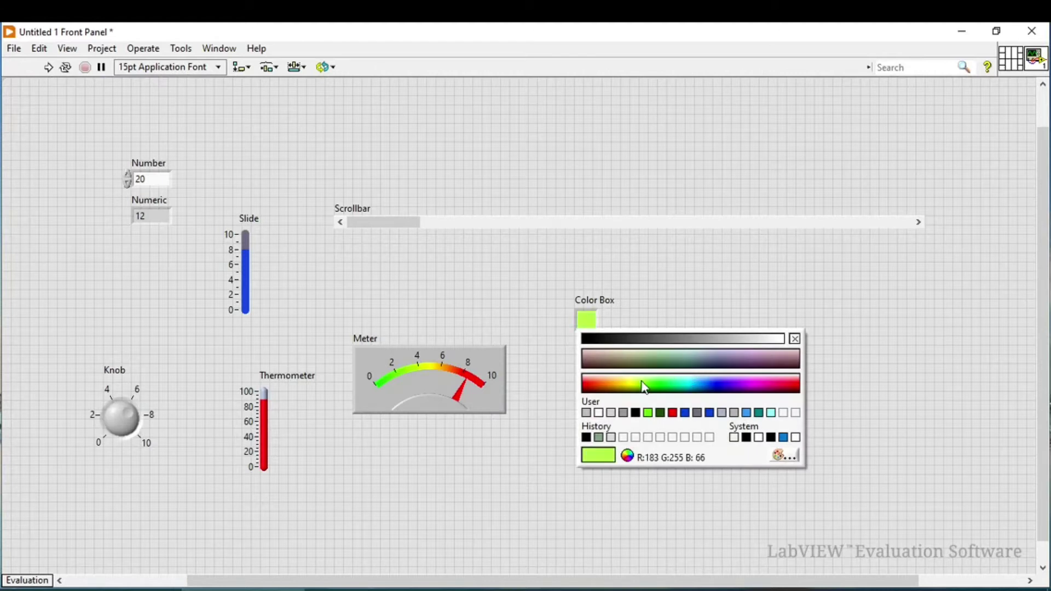
{"action": "left_click", "coordinate": [642, 381]}
{"action": "left_click", "coordinate": [586, 323]}
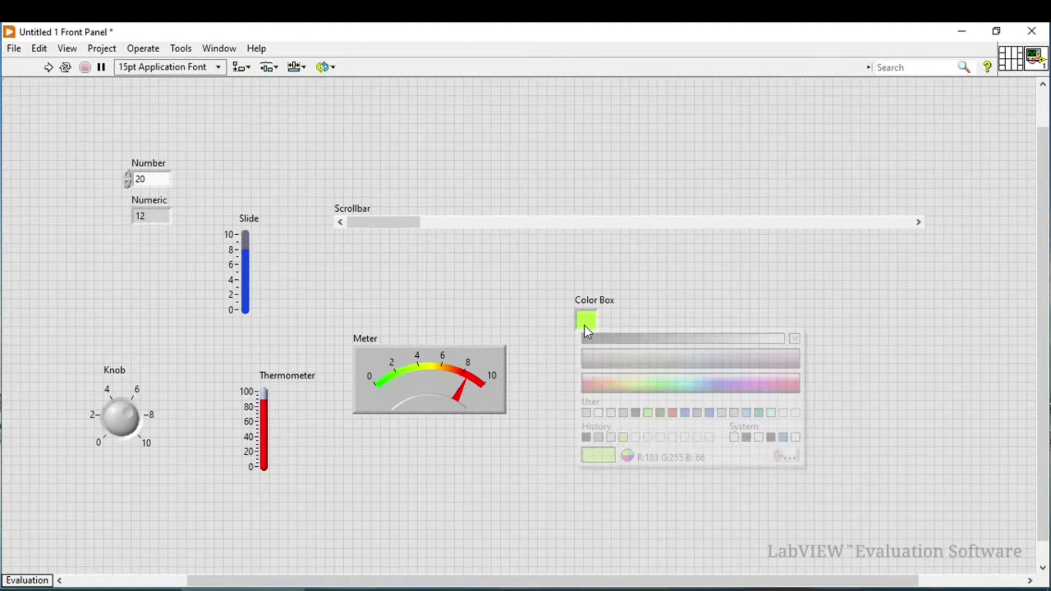
{"action": "left_click", "coordinate": [780, 390]}
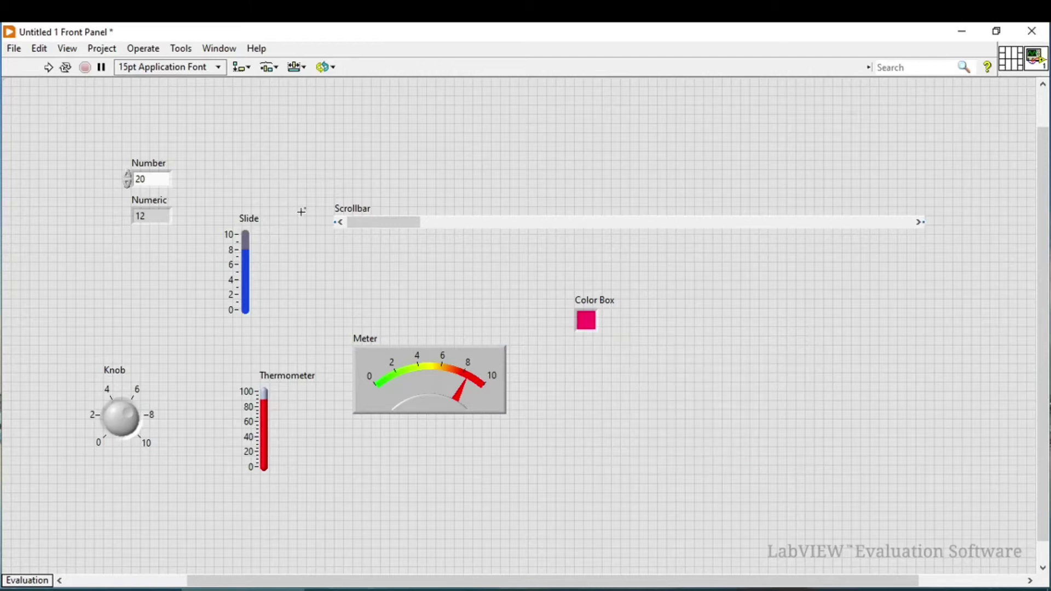
{"action": "mouse_move", "coordinate": [299, 189]}
{"action": "left_mouse_down"}
{"action": "mouse_move", "coordinate": [587, 255]}
{"action": "mouse_move", "coordinate": [394, 183]}
{"action": "mouse_move", "coordinate": [420, 206]}
{"action": "left_mouse_up"}
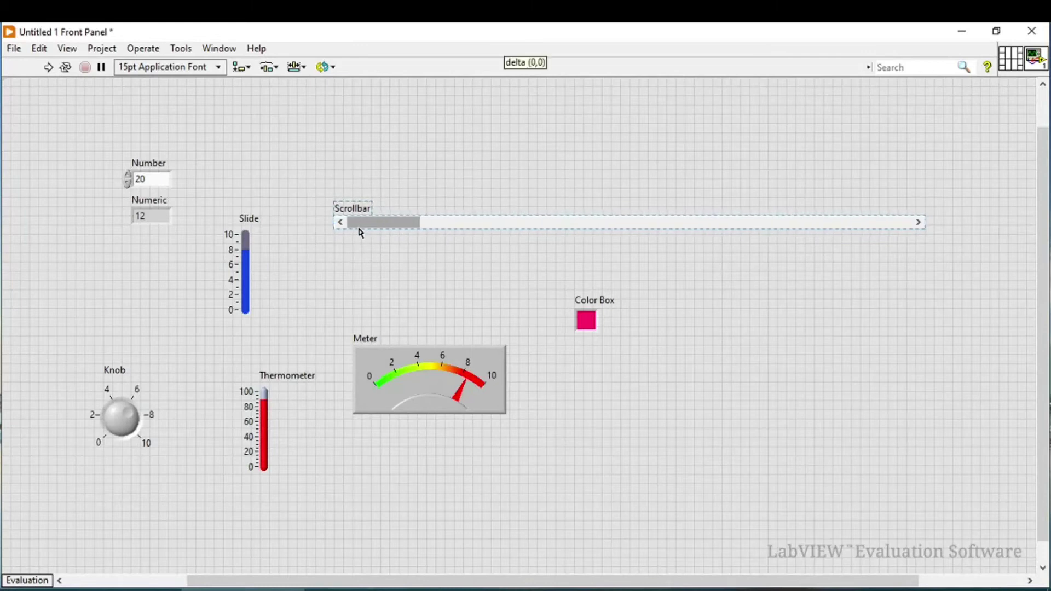
{"action": "mouse_move", "coordinate": [360, 229]}
{"action": "left_mouse_down"}
{"action": "mouse_move", "coordinate": [134, 122]}
{"action": "mouse_move", "coordinate": [69, 122]}
{"action": "left_mouse_up"}
- Move the Scrollbar to the top-left of the front panel and reopen the Numeric palette
{"action": "left_click", "coordinate": [486, 367]}
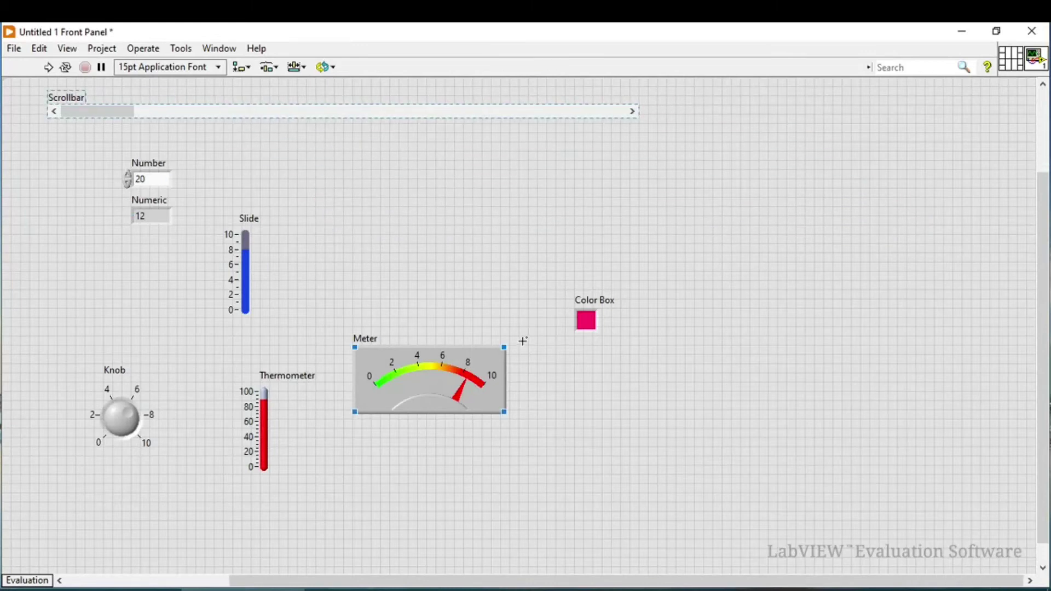
{"action": "left_click", "coordinate": [330, 165]}
{"action": "right_click", "coordinate": [329, 165]}
{"action": "mouse_move", "coordinate": [371, 230]}
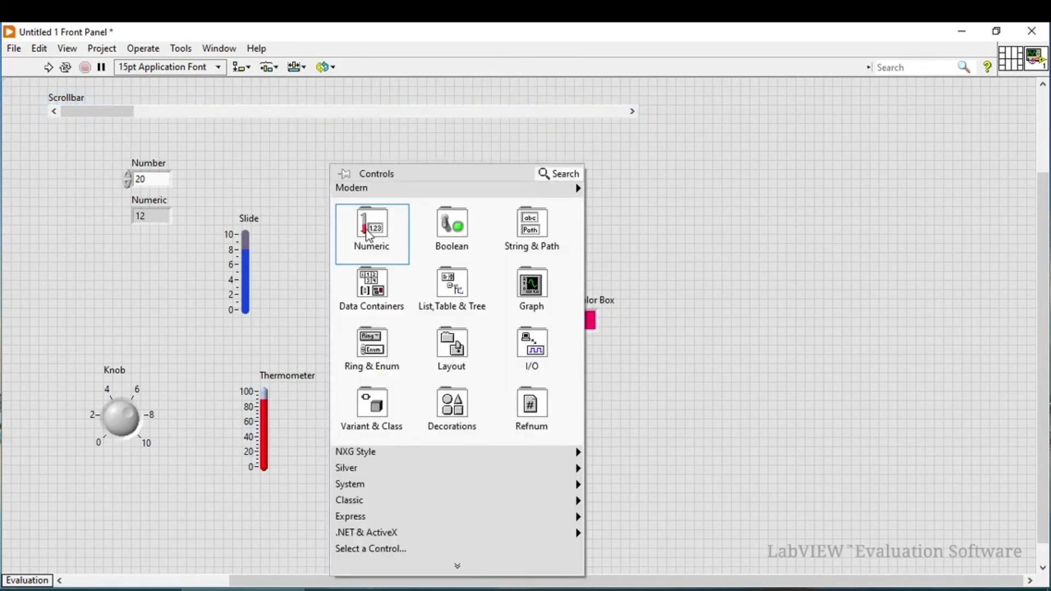